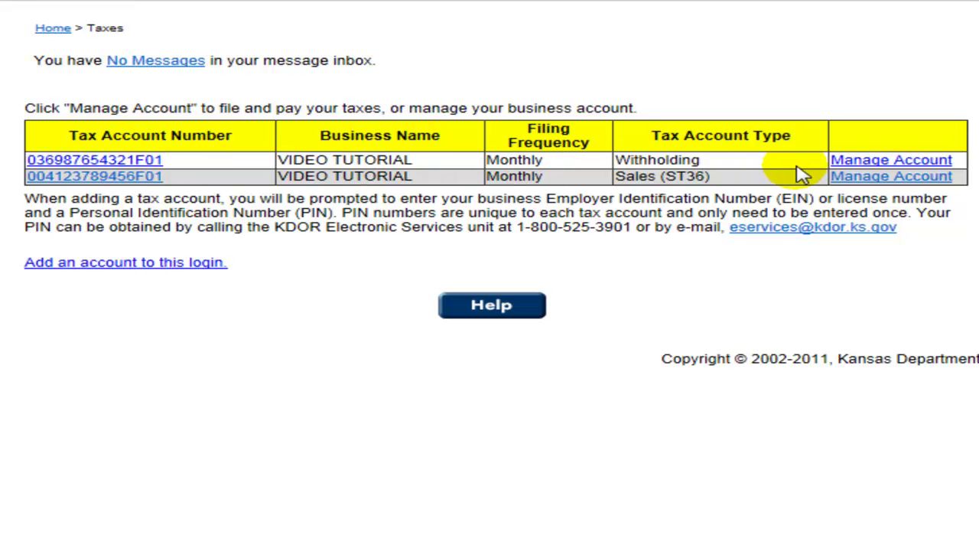
# Step: Open the Withholding account's management page and begin adding a new bank account
pyautogui.click(877, 160)
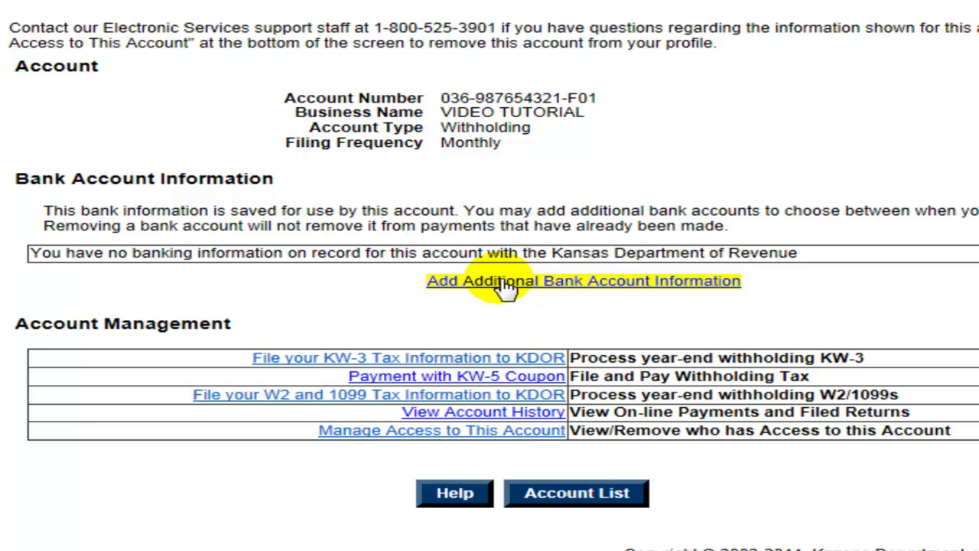
pyautogui.click(505, 283)
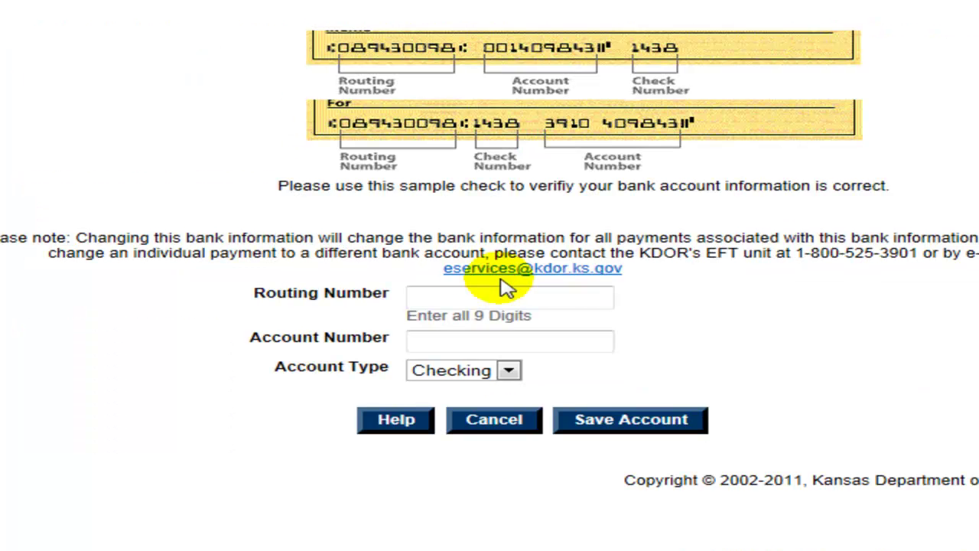
# Step: Enter the bank's routing number and the account number, keep the type as Checking, and save the account
pyautogui.click(550, 295)
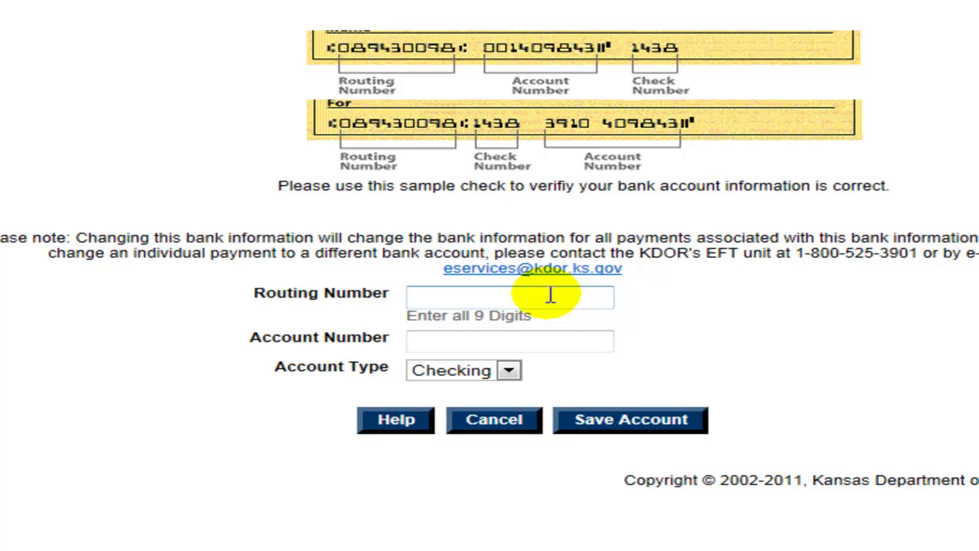
pyautogui.write('101100728')
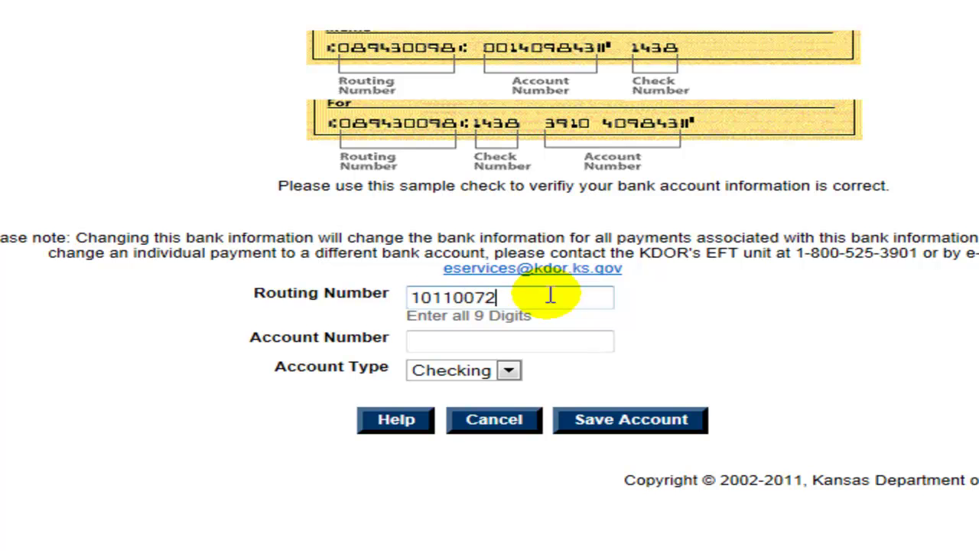
pyautogui.click(517, 341)
pyautogui.write('1234567')
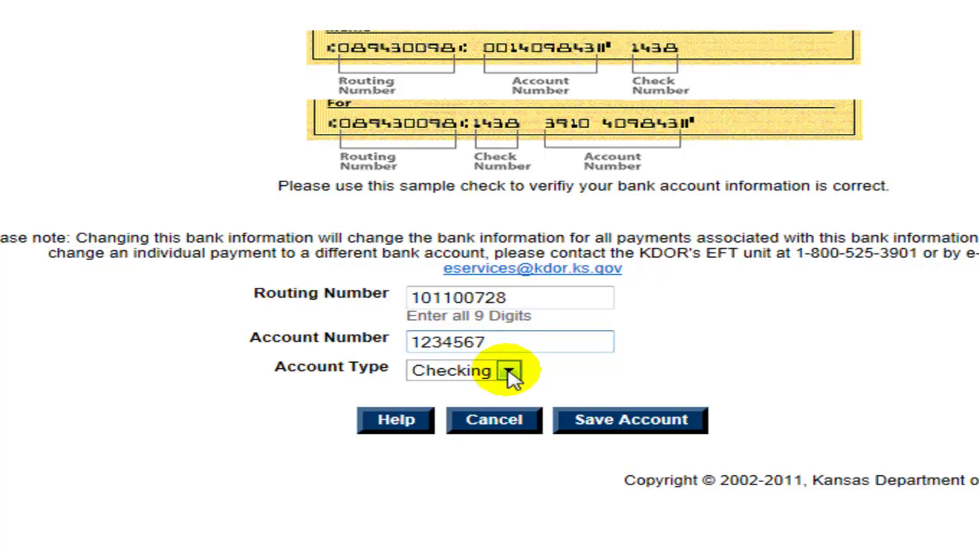
pyautogui.click(510, 372)
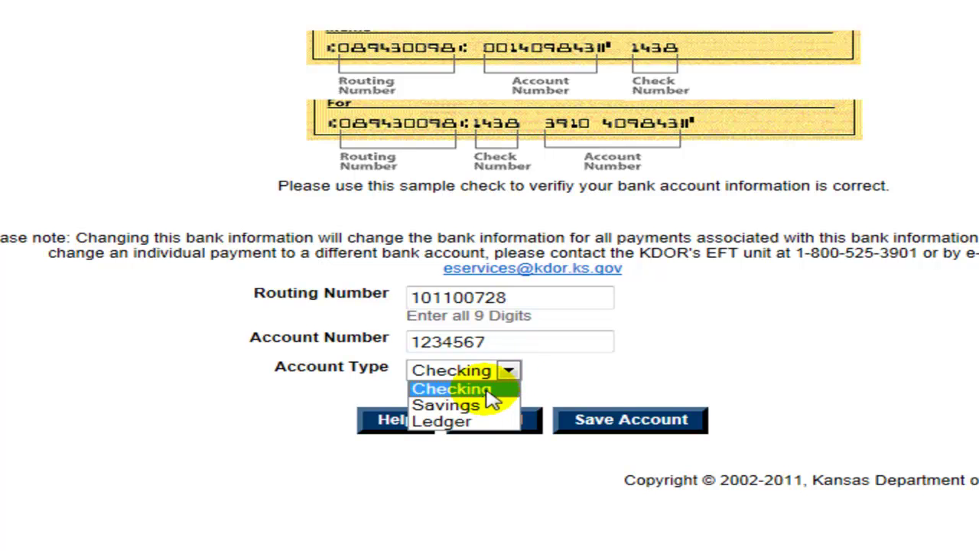
pyautogui.click(485, 390)
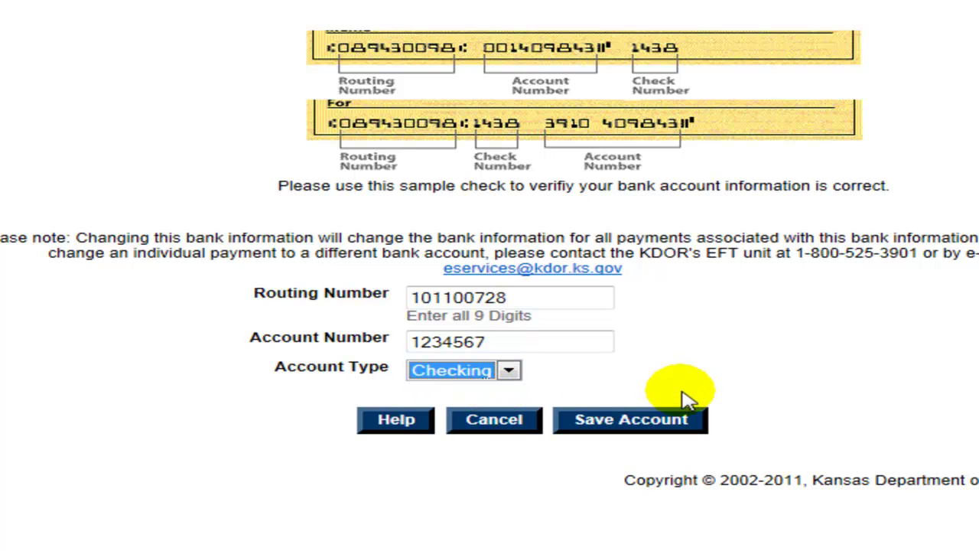
pyautogui.click(641, 431)
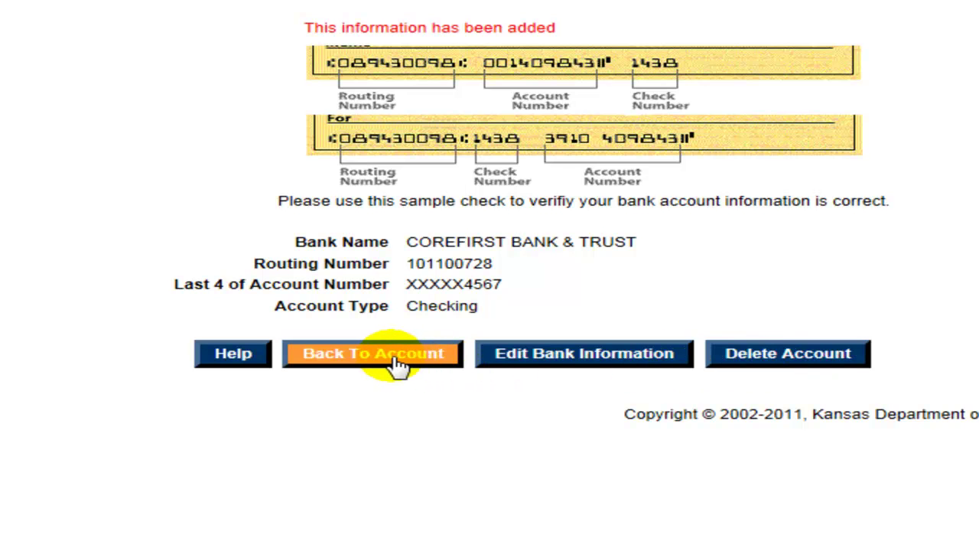
# Step: Go back to the Withholding account page and start a Payment with KW-5 Coupon
pyautogui.click(397, 365)
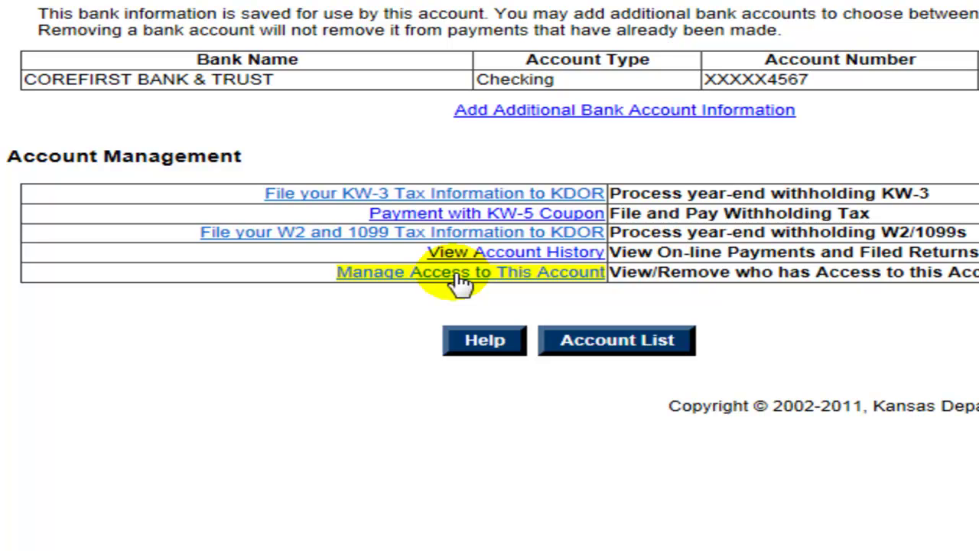
pyautogui.click(507, 218)
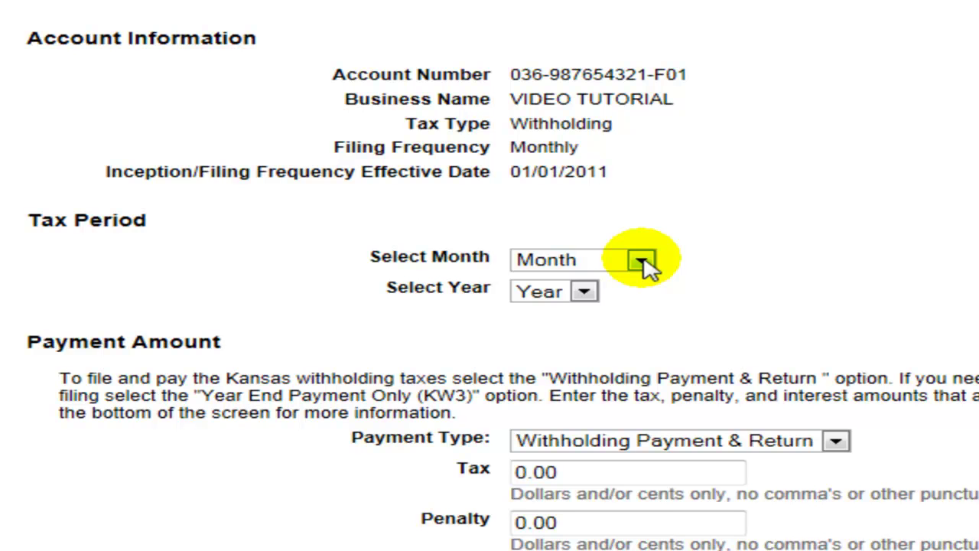
# Step: Choose September and 2011 as the tax period month and year, then view the payment types
pyautogui.click(643, 262)
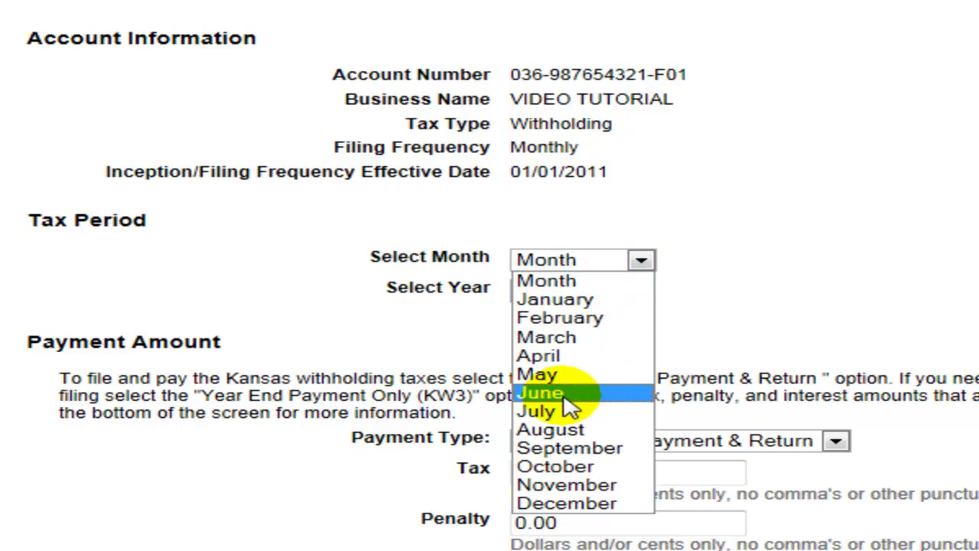
pyautogui.click(547, 451)
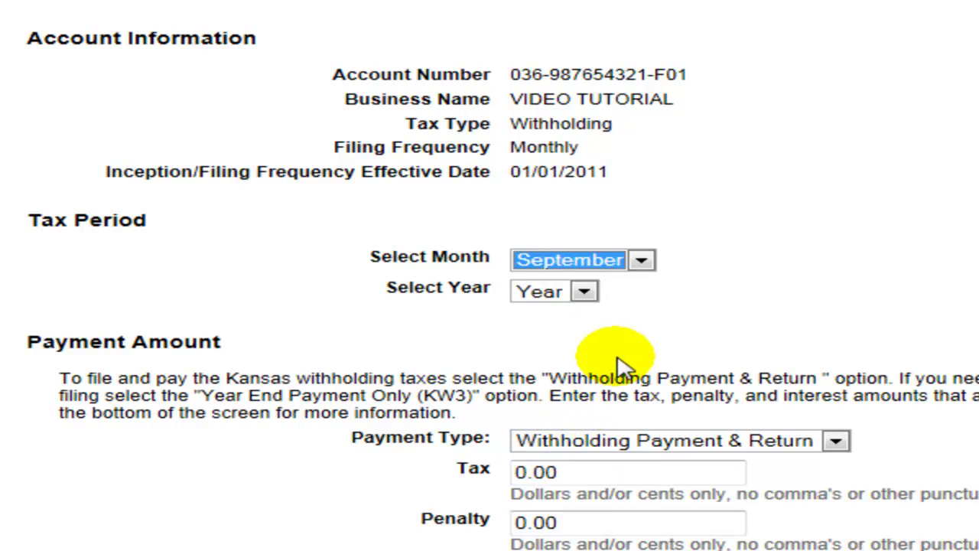
pyautogui.click(584, 291)
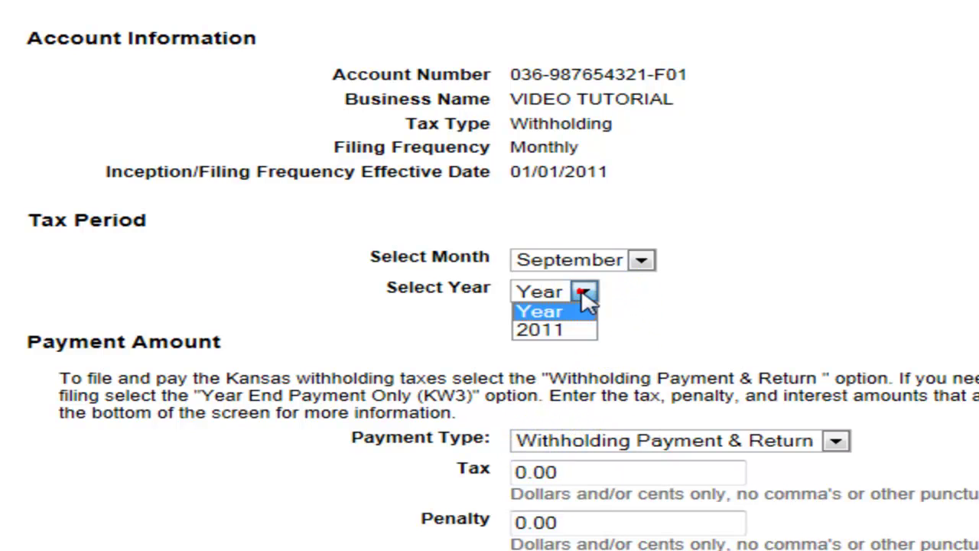
pyautogui.click(559, 335)
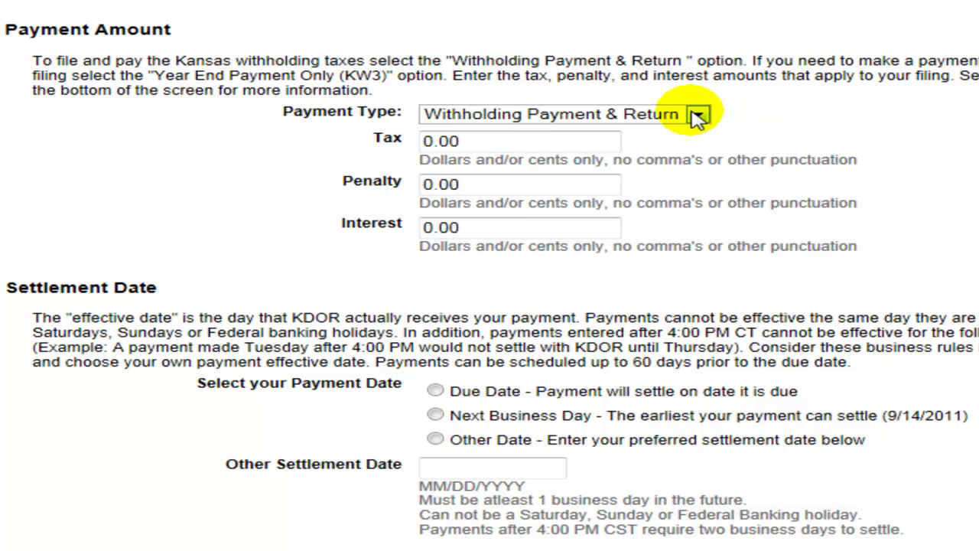
pyautogui.click(697, 117)
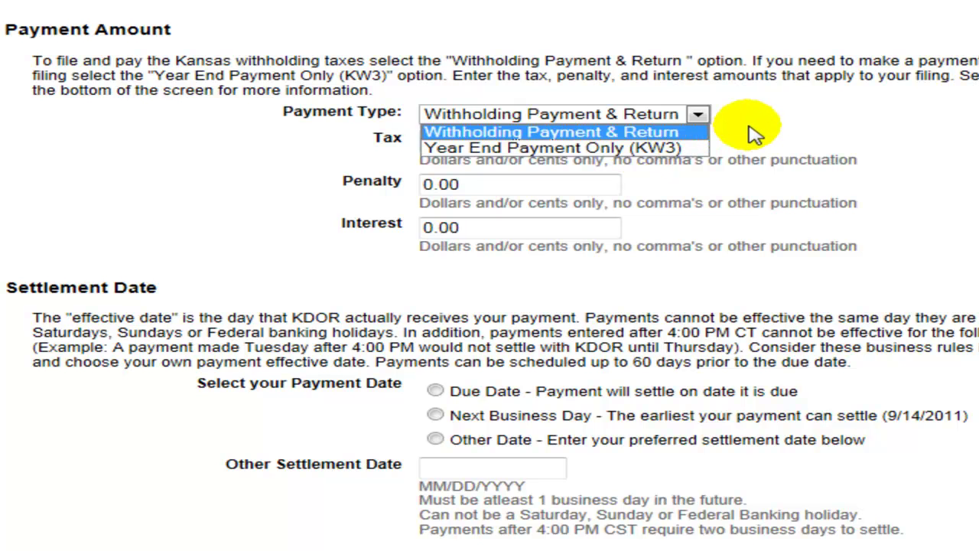
# Step: Choose Withholding Payment & Return and enter a tax of 1.00, leaving penalty and interest at 0.00
pyautogui.click(621, 134)
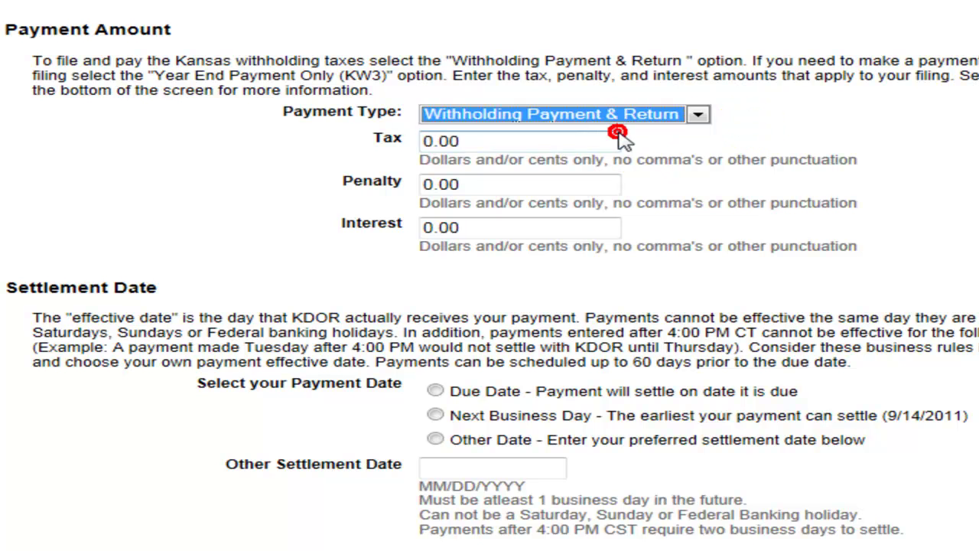
pyautogui.click(564, 140)
pyautogui.press('BackSpace')
pyautogui.press('BackSpace')
pyautogui.press('BackSpace')
pyautogui.press('BackSpace')
pyautogui.write('1.00')
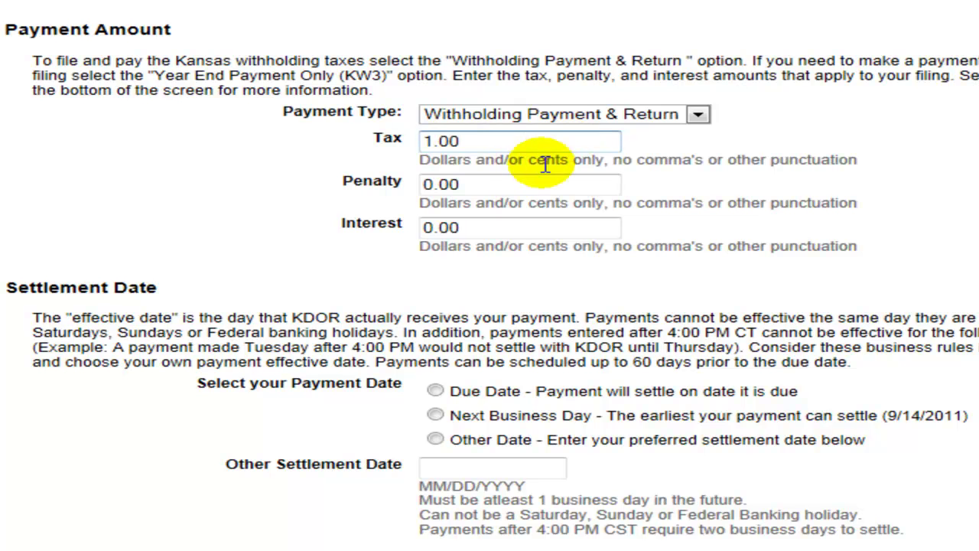
pyautogui.click(528, 184)
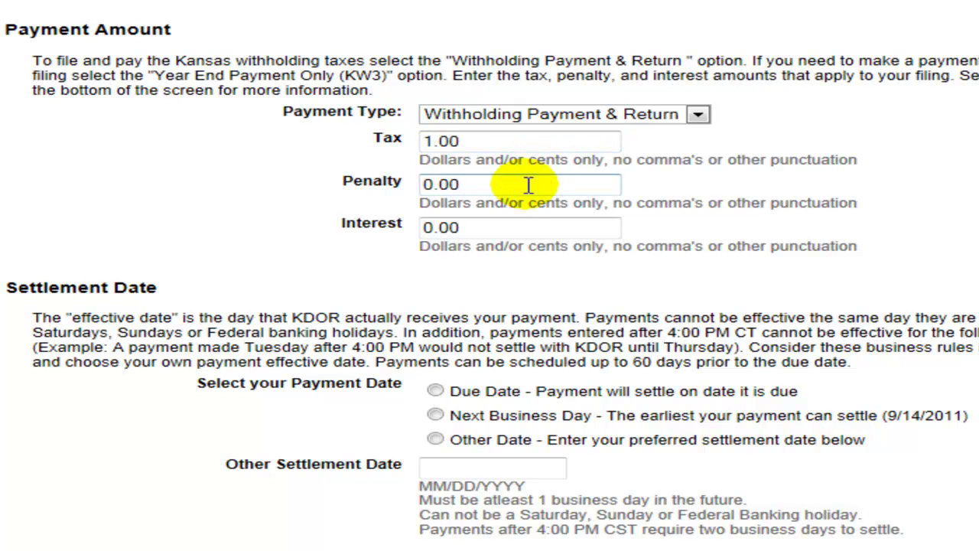
pyautogui.click(474, 227)
pyautogui.click(475, 228)
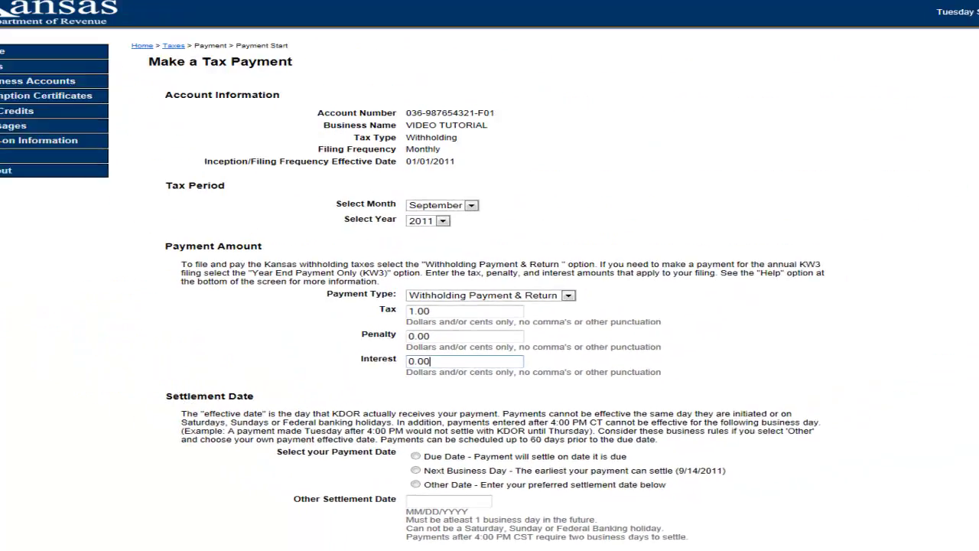
# Step: Select Due Date as the Settlement Date, then scroll to the funding source section
pyautogui.scroll(-5, 490, 288)
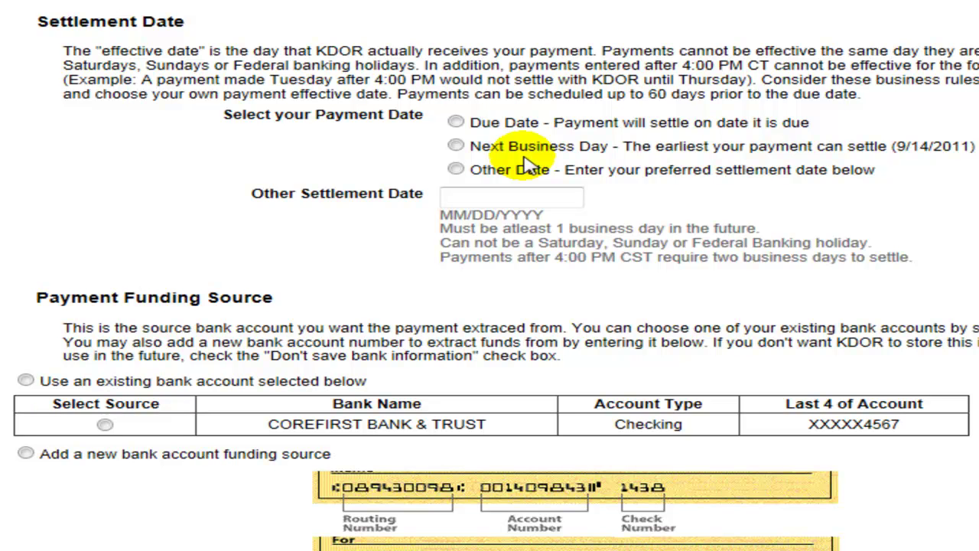
pyautogui.click(526, 156)
pyautogui.click(489, 170)
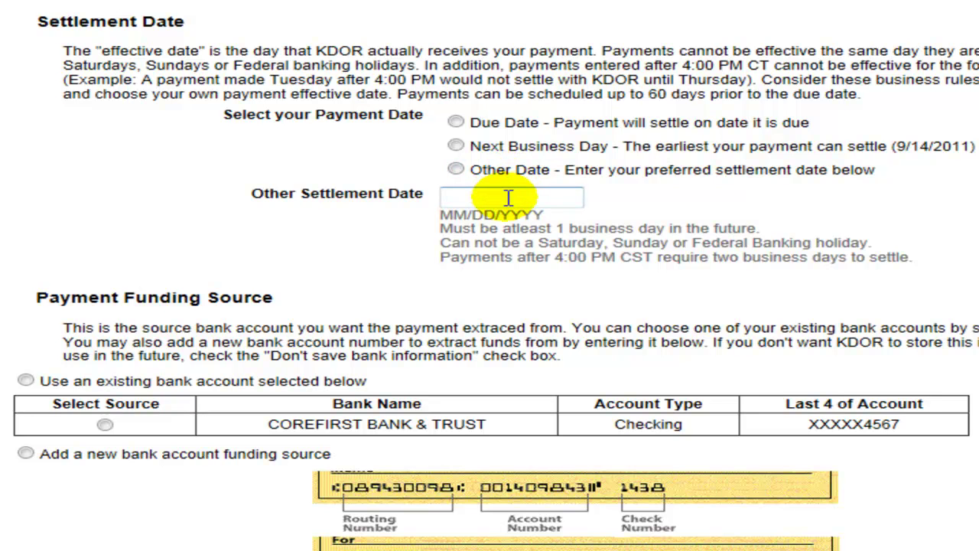
pyautogui.click(457, 125)
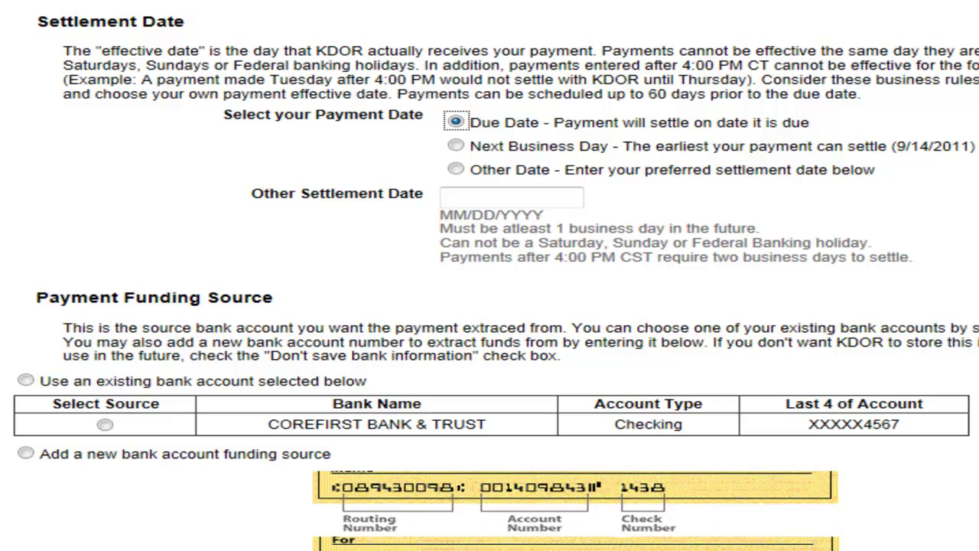
pyautogui.scroll(-3, 490, 306)
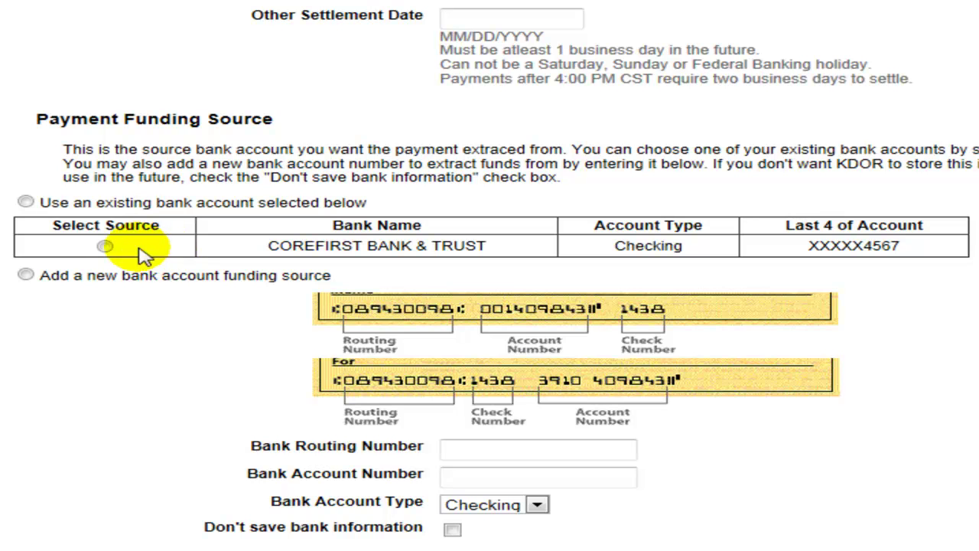
# Step: Pay from the existing CoreFirst Bank & Trust checking account and continue to the review page
pyautogui.click(24, 204)
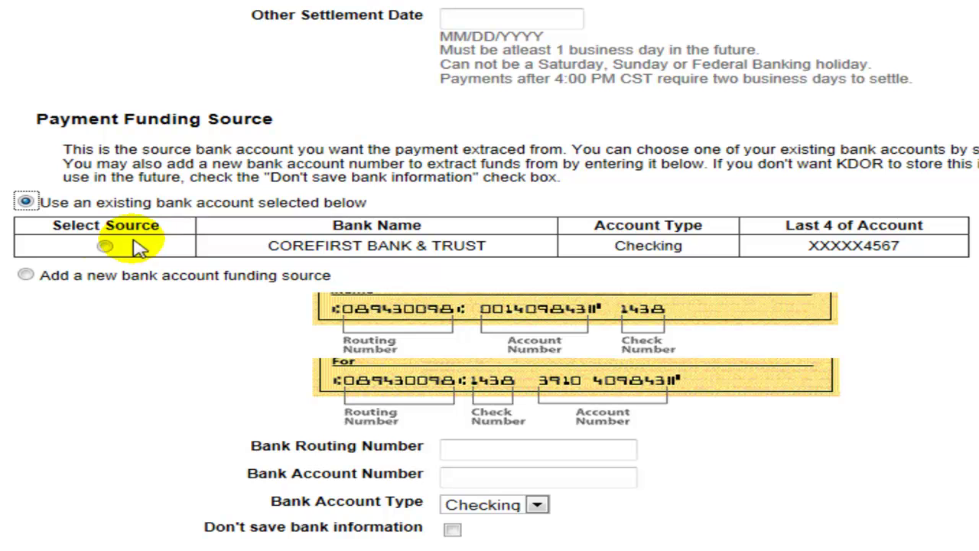
pyautogui.click(105, 246)
pyautogui.click(104, 246)
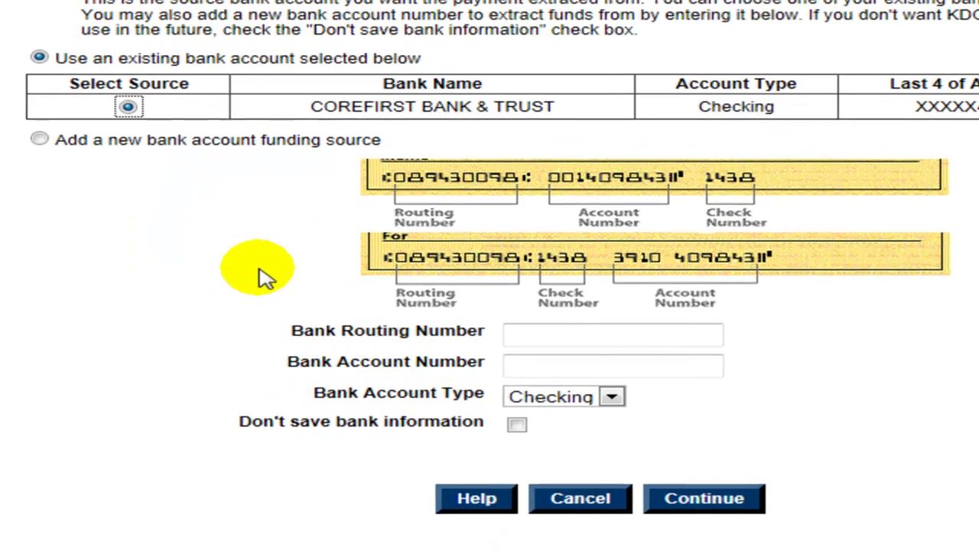
pyautogui.click(706, 506)
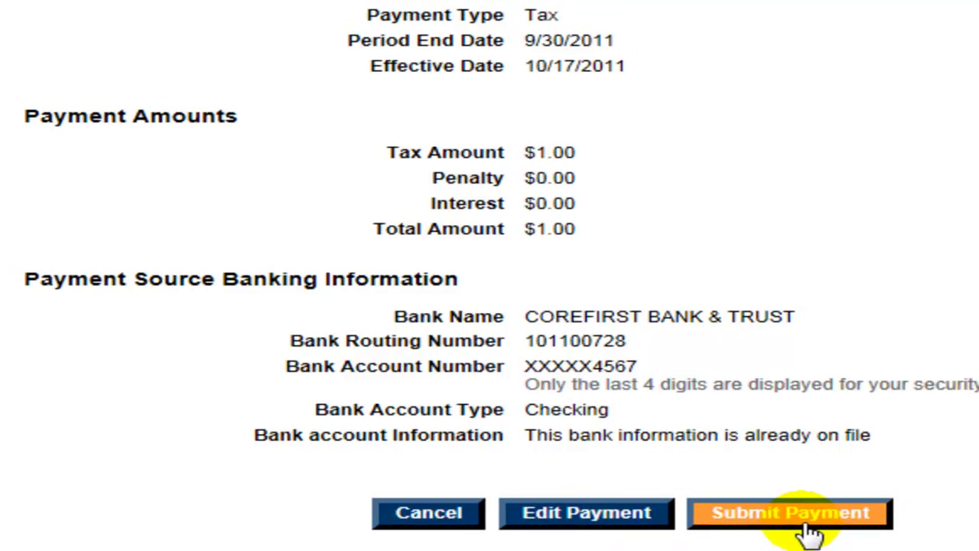
# Step: Submit the $1.00 withholding payment from the review page
pyautogui.click(795, 516)
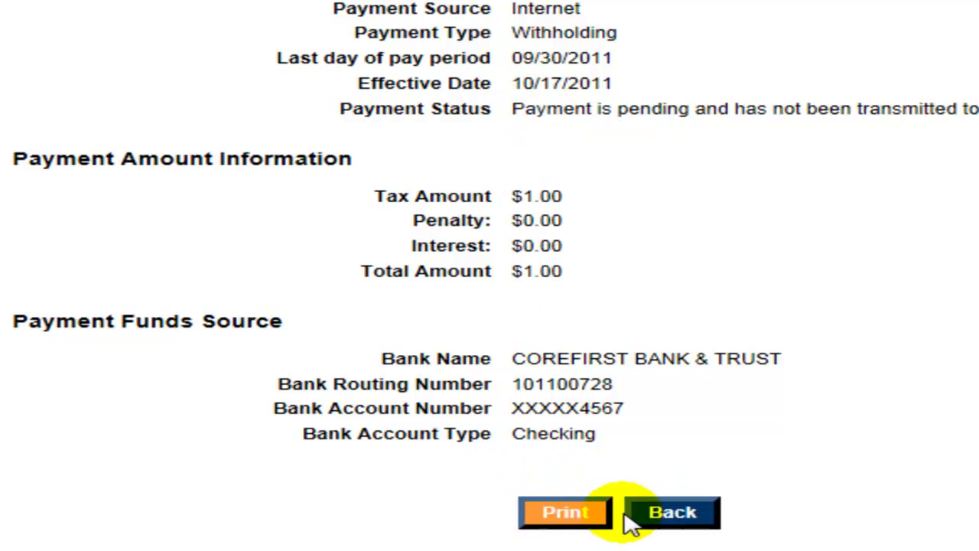
# Step: Go Back from the confirmation to the Withholding Tax Account Information page
pyautogui.click(673, 526)
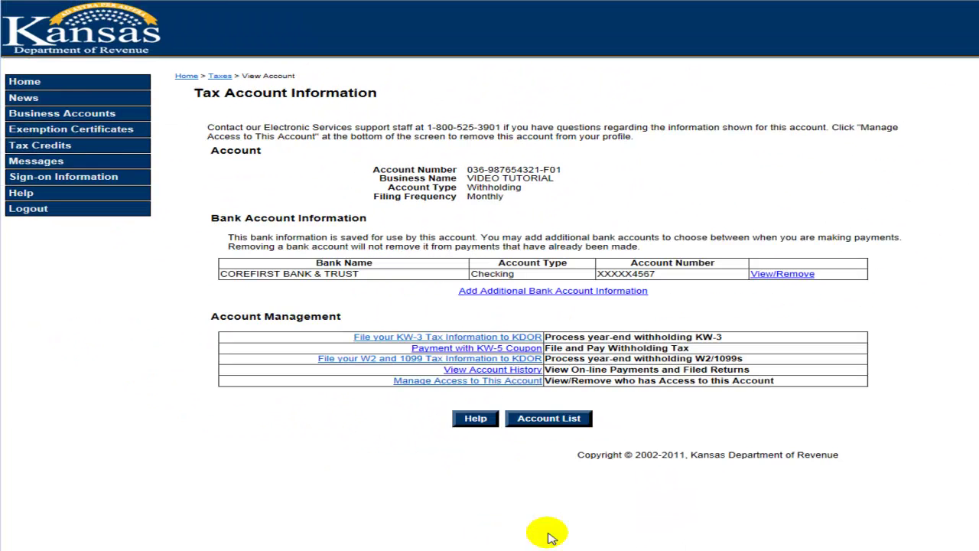